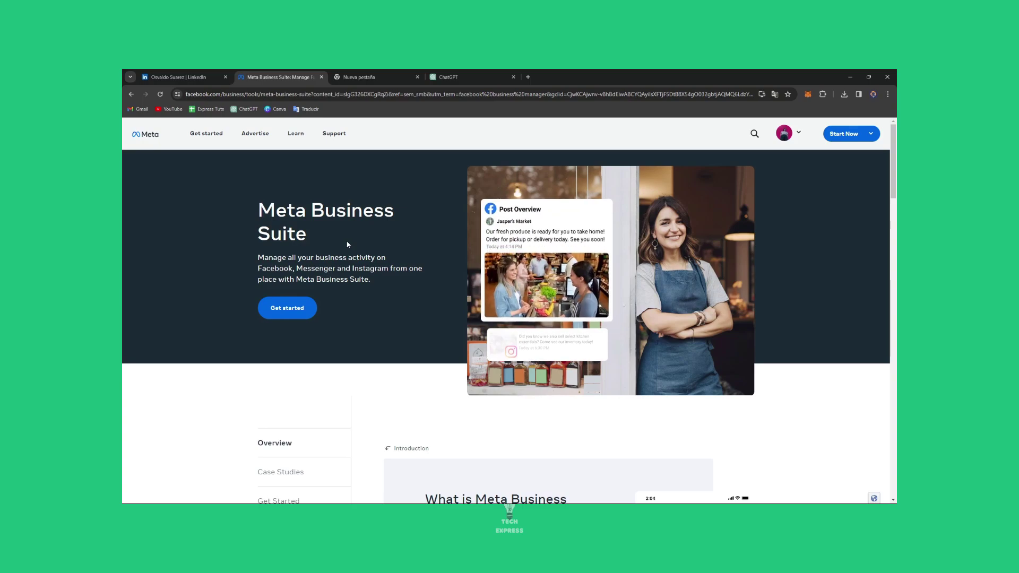
# Step: Get started in Meta Business Suite and find Create a business portfolio in the portfolio switcher
pyautogui.click(293, 307)
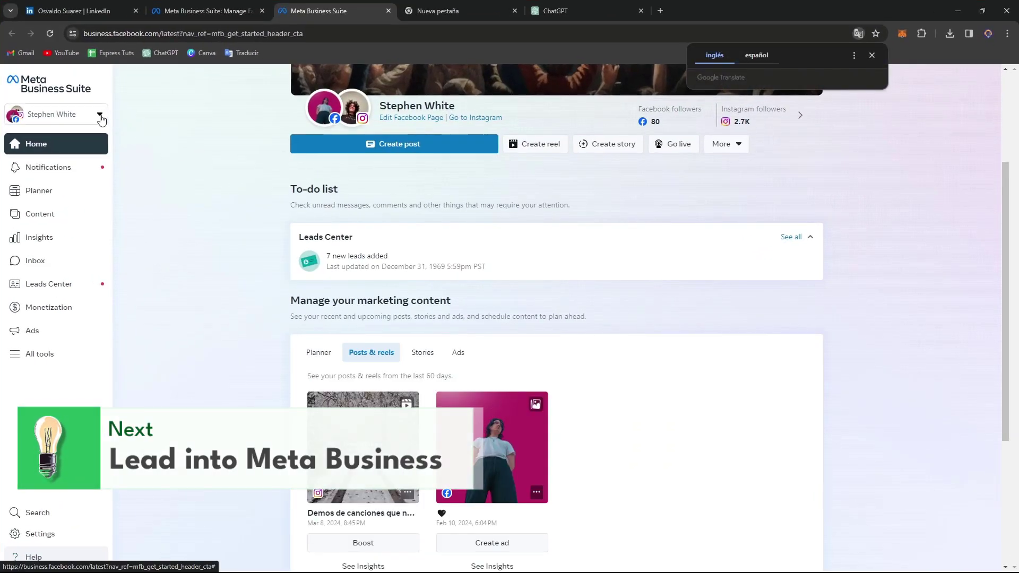
pyautogui.click(99, 114)
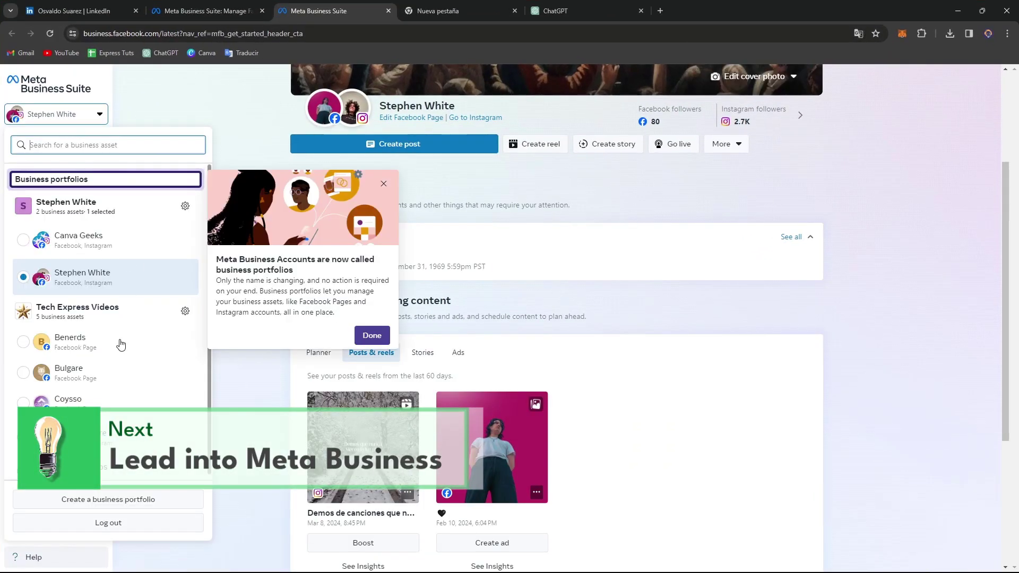
pyautogui.press('Escape')
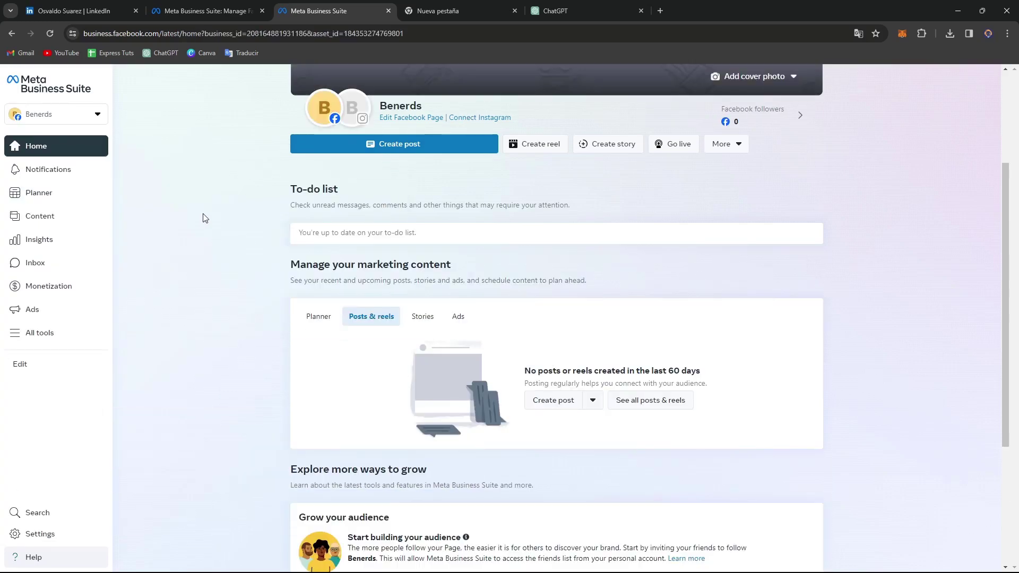
pyautogui.click(98, 114)
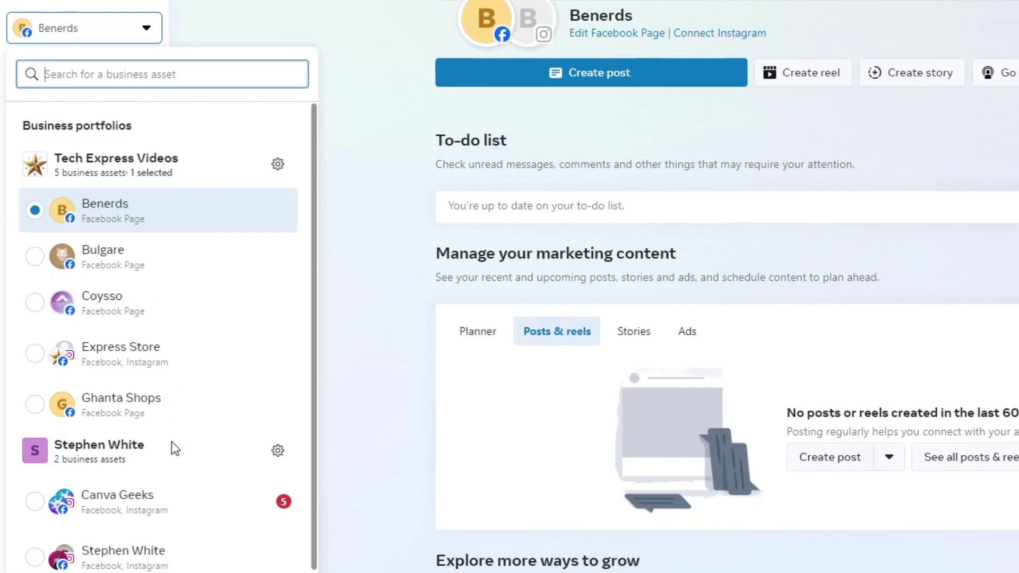
pyautogui.scroll(-1, 171, 447)
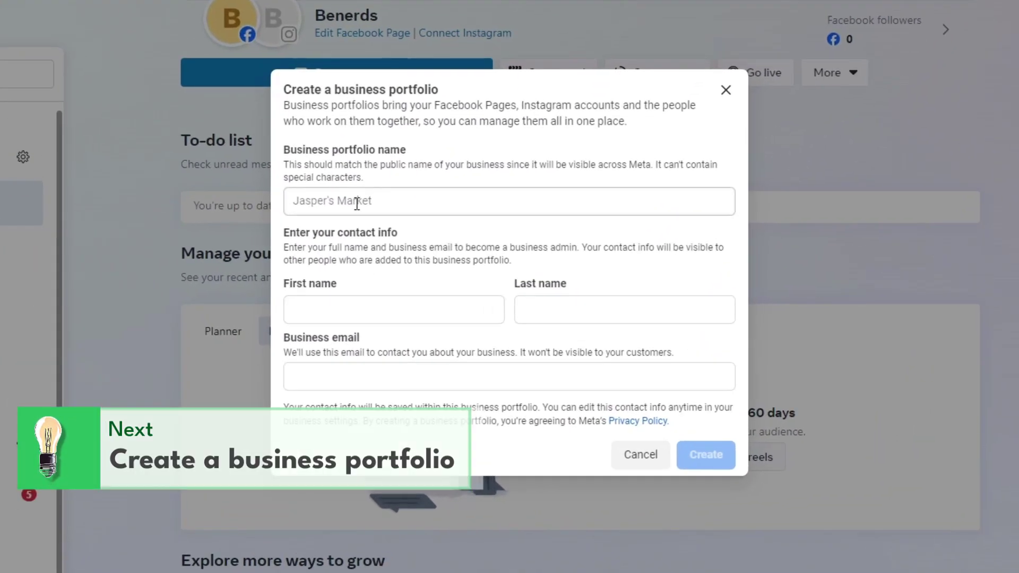
# Step: Leave the portfolio name, first name, last name and email fields empty and cancel the form
pyautogui.click(356, 203)
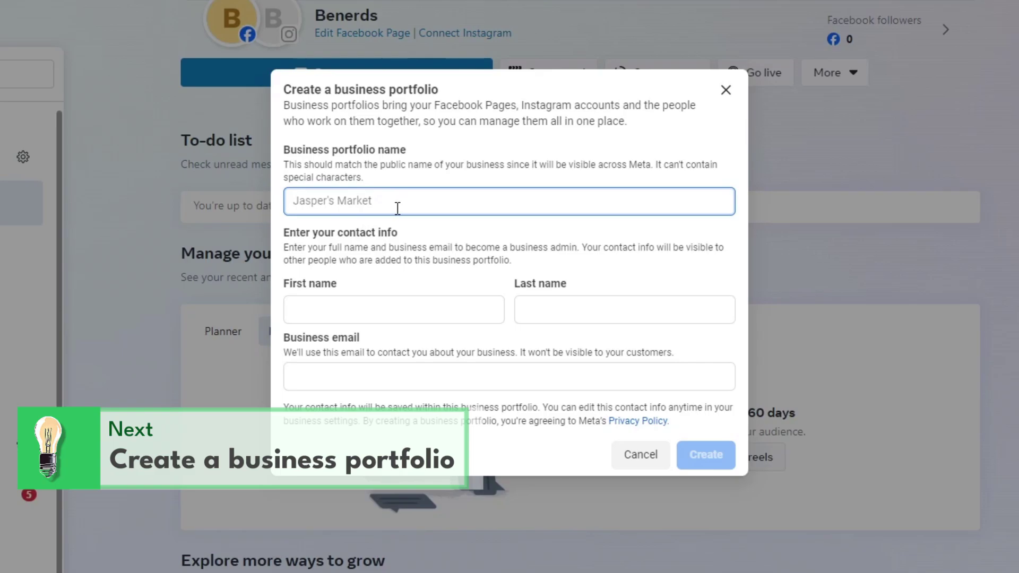
pyautogui.click(373, 306)
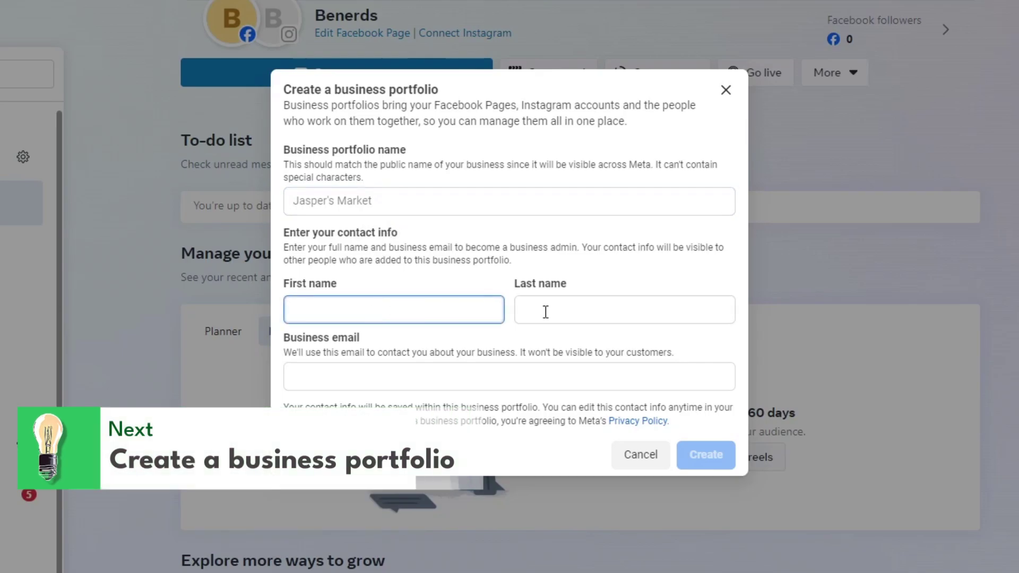
pyautogui.click(568, 316)
pyautogui.click(470, 392)
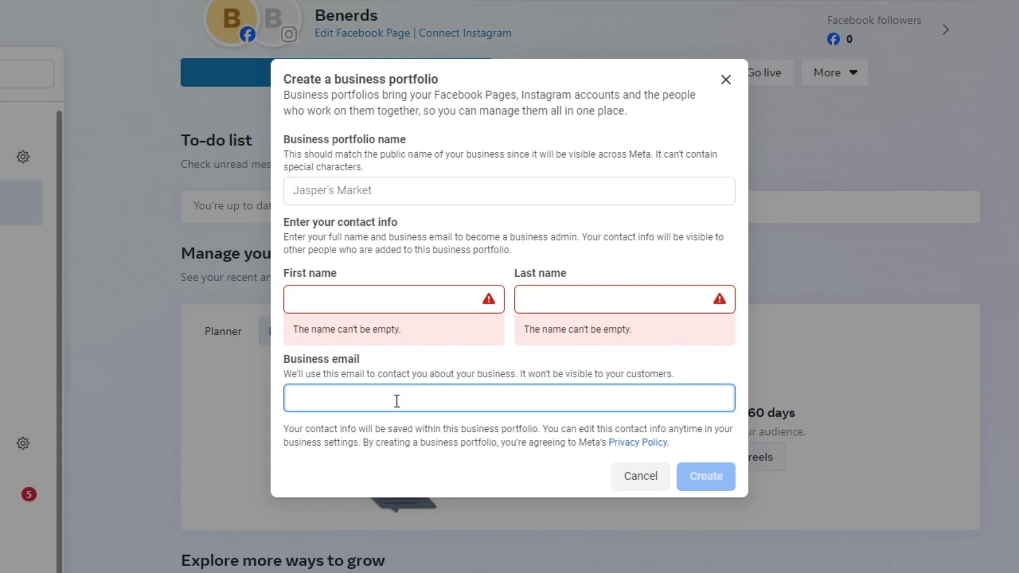
pyautogui.click(641, 474)
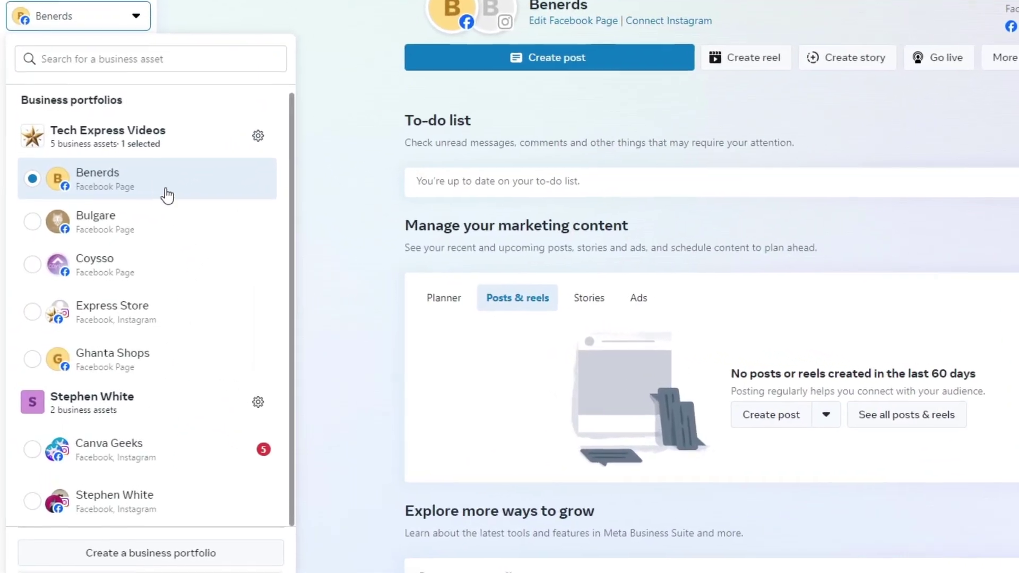
# Step: Show the Pages in Tech Express Videos portfolio settings, listing five Pages including Benerds and Coysso
pyautogui.click(235, 140)
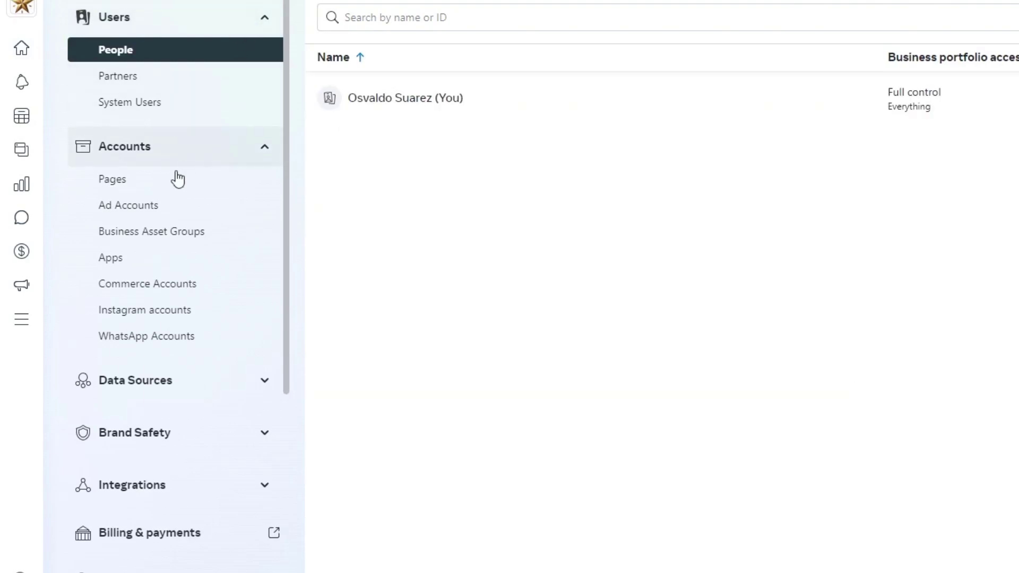
pyautogui.click(145, 173)
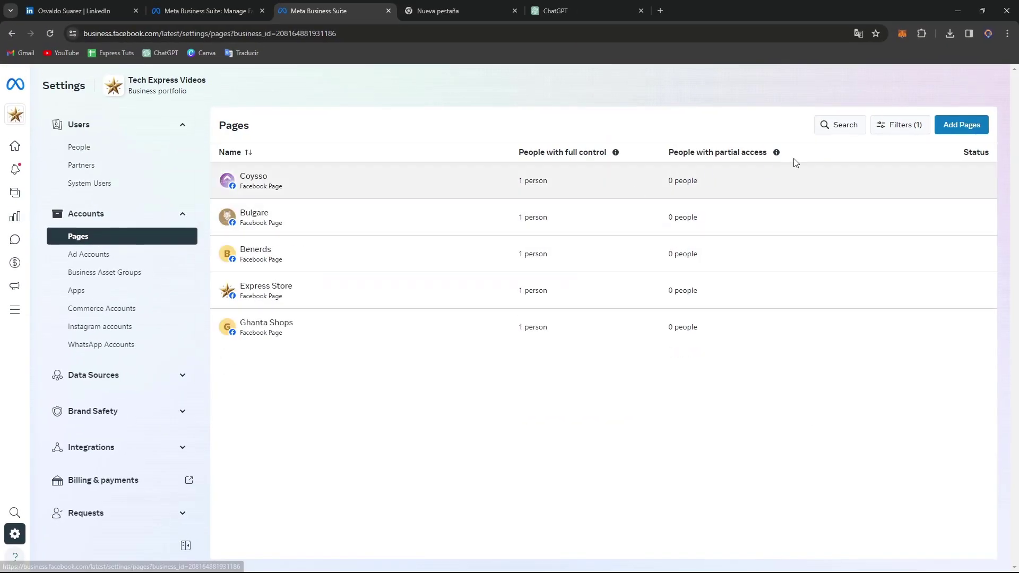
# Step: Show the Add Pages options to create, claim or request access to a Facebook Page
pyautogui.click(961, 124)
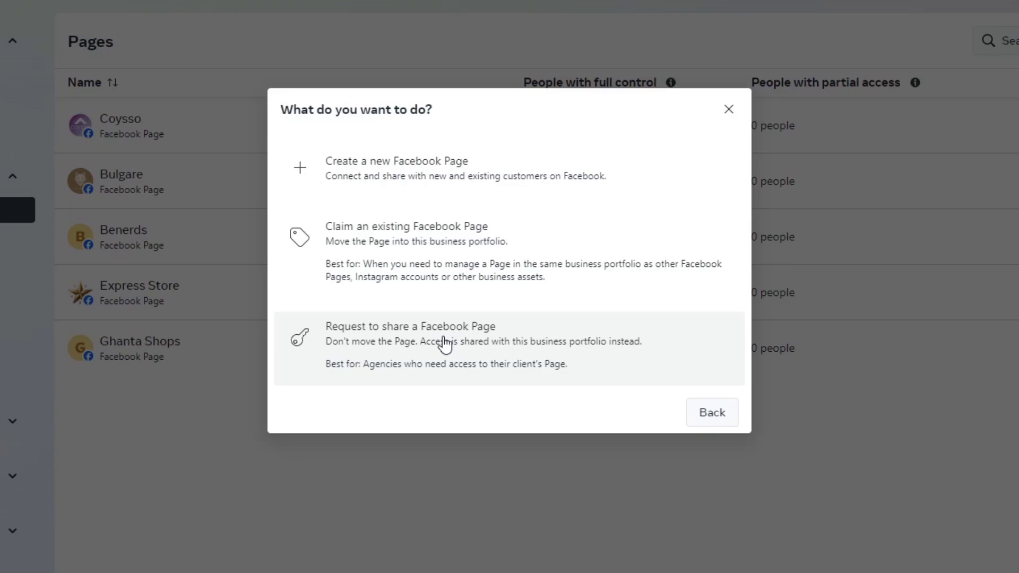
# Step: Create a new Facebook Page named 'Tech Express' in the portfolio, accepting the terms
pyautogui.click(450, 189)
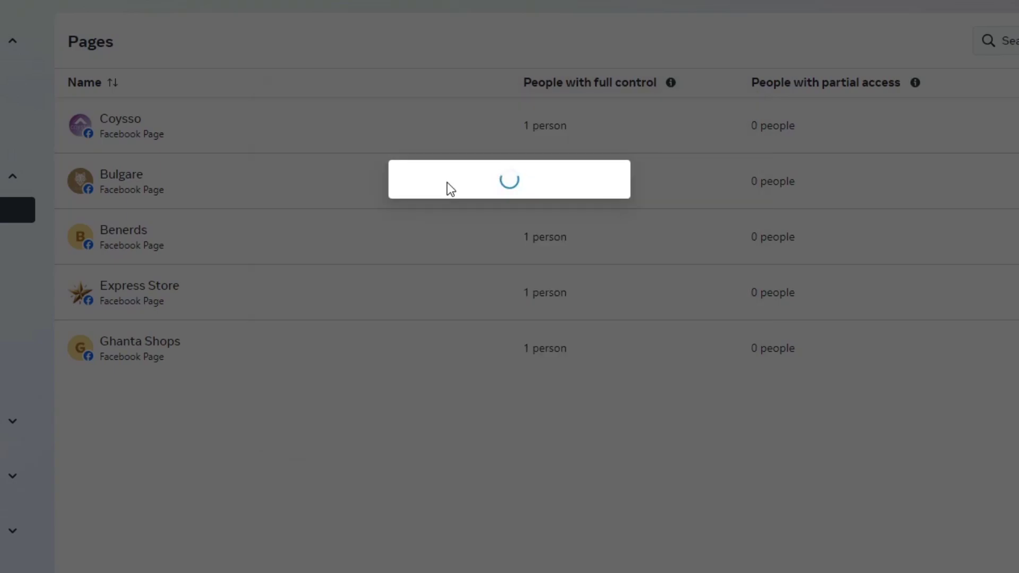
pyautogui.click(430, 187)
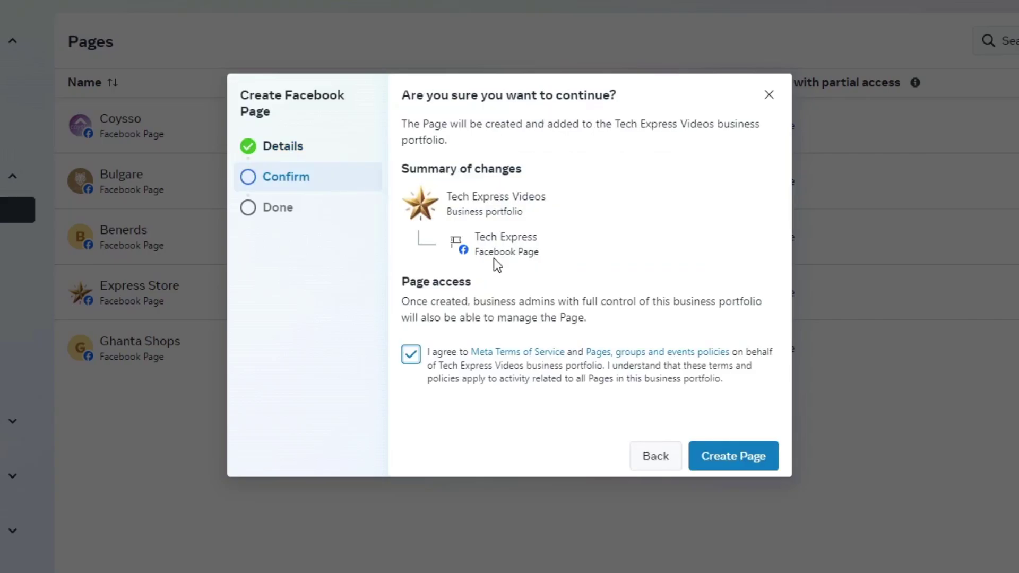
pyautogui.click(736, 463)
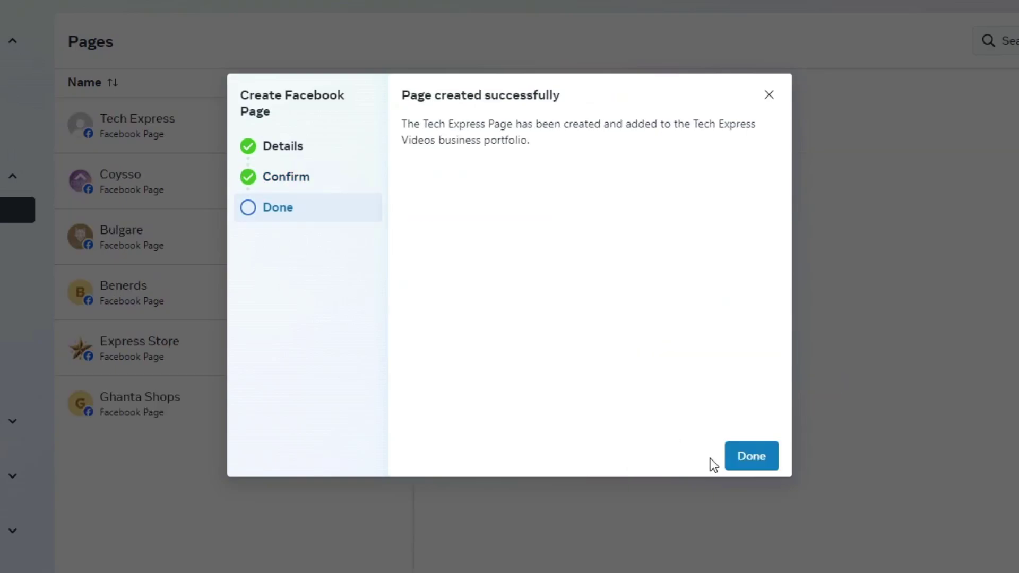
pyautogui.click(751, 455)
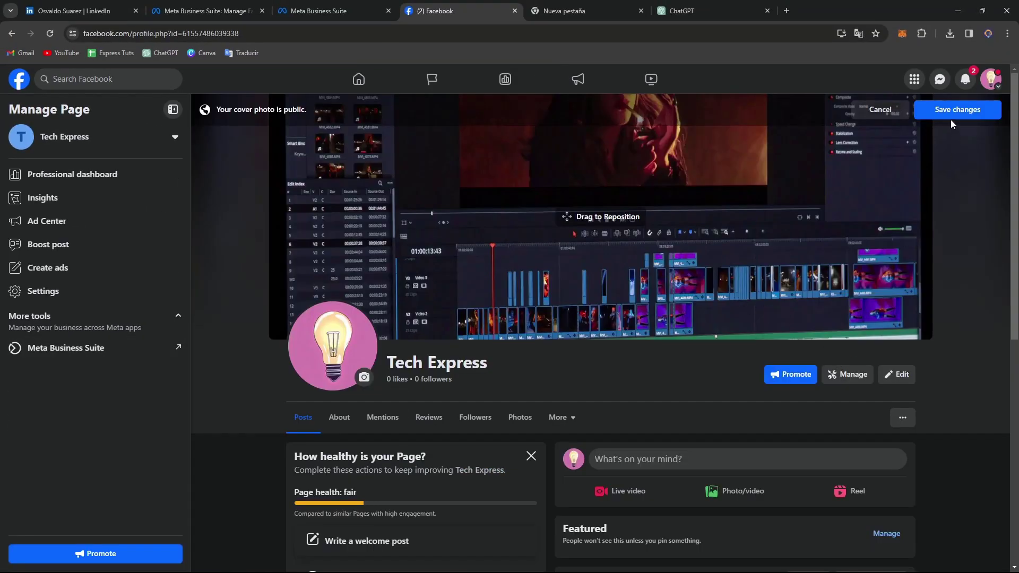
# Step: Save the video-editing cover photo on the Tech Express Page
pyautogui.click(959, 108)
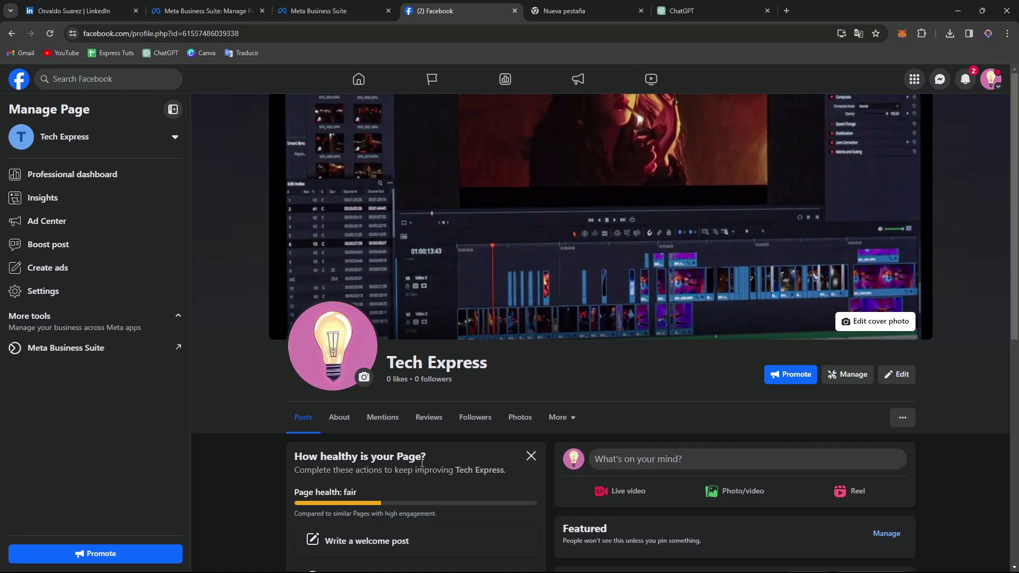
pyautogui.scroll(-1, 800, 363)
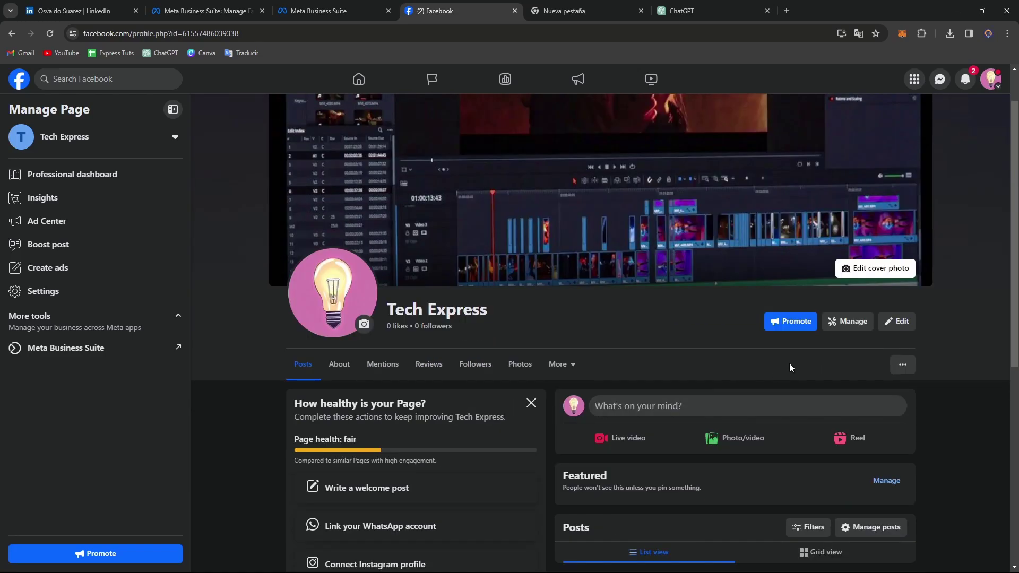
# Step: Bring up the Tech Express Page's professional dashboard
pyautogui.click(853, 321)
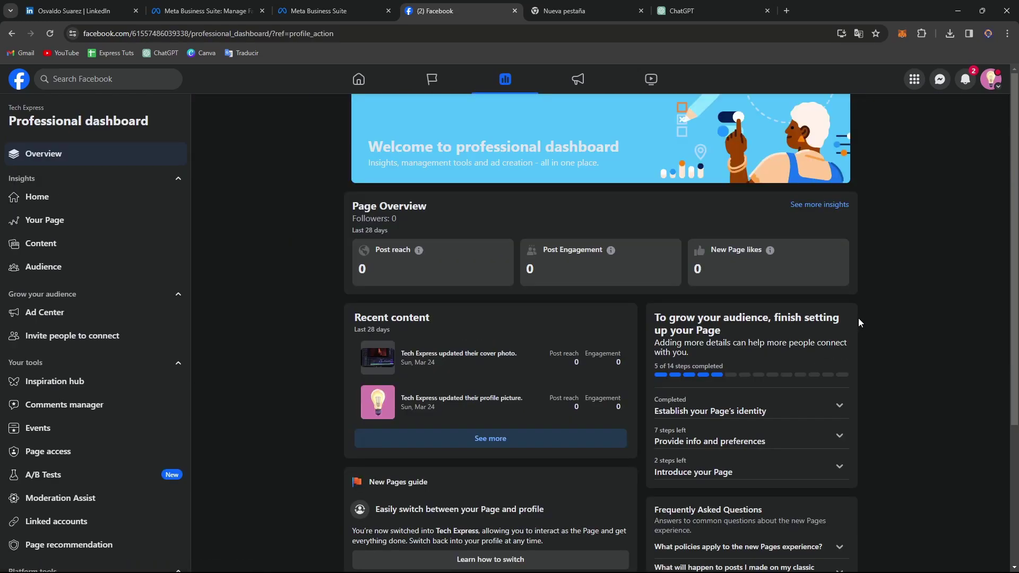
pyautogui.scroll(-3, 582, 332)
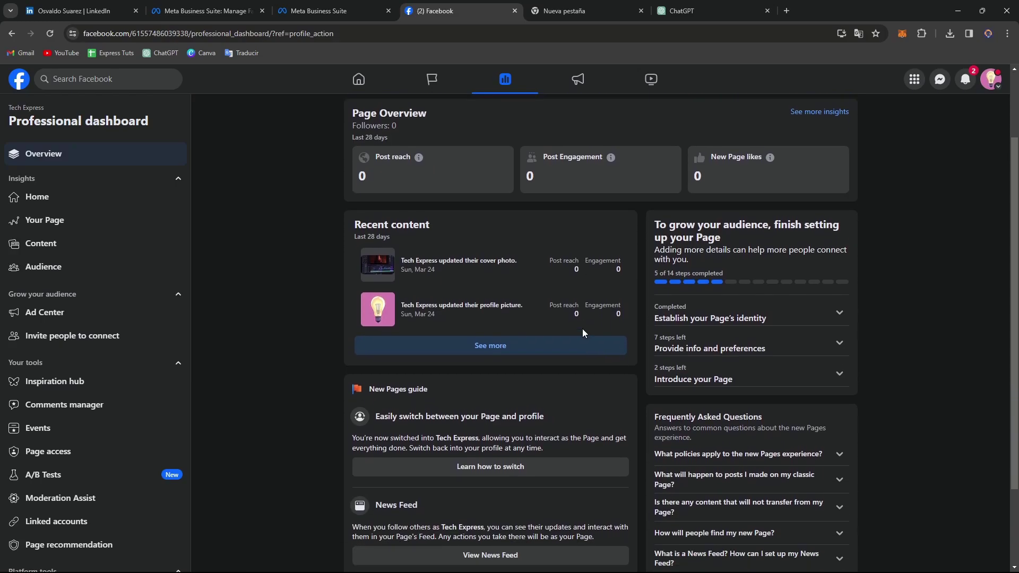
pyautogui.scroll(5, 582, 329)
# Step: Review the 5-of-14 setup checklist: action button, website link, location and business hours steps
pyautogui.click(381, 81)
pyautogui.click(442, 84)
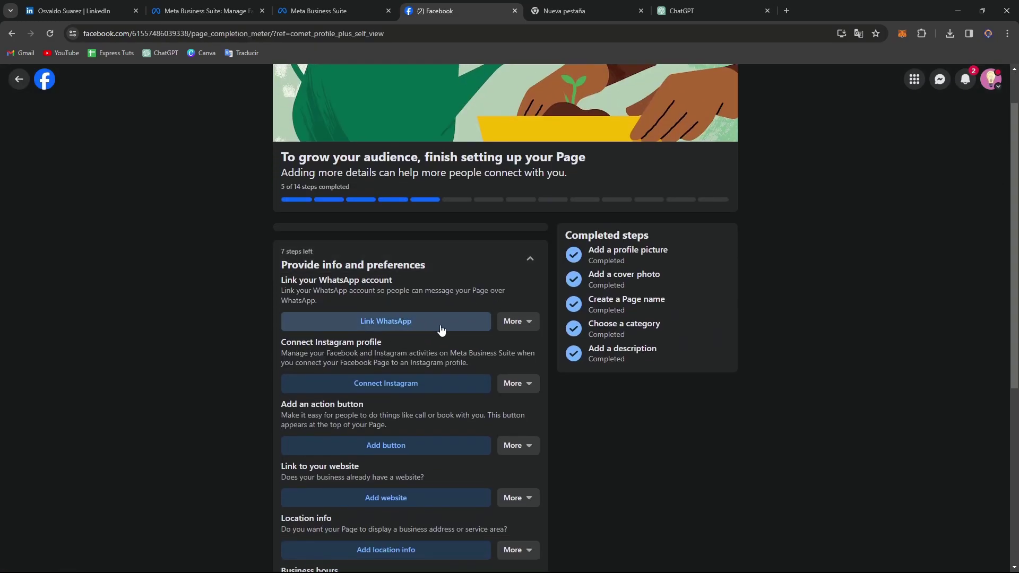
pyautogui.scroll(-3, 428, 330)
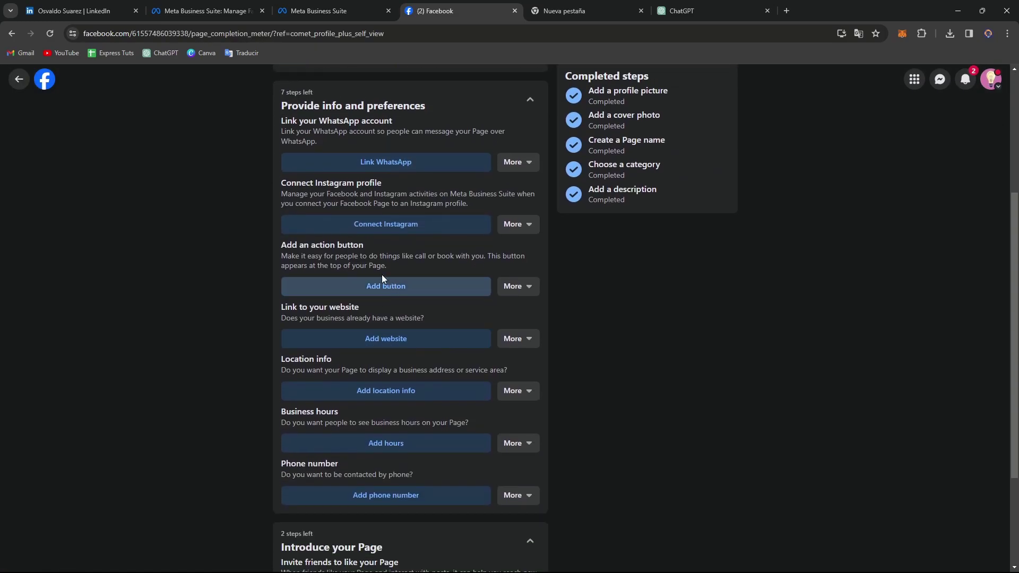
pyautogui.moveTo(325, 246); pyautogui.dragTo(372, 247)
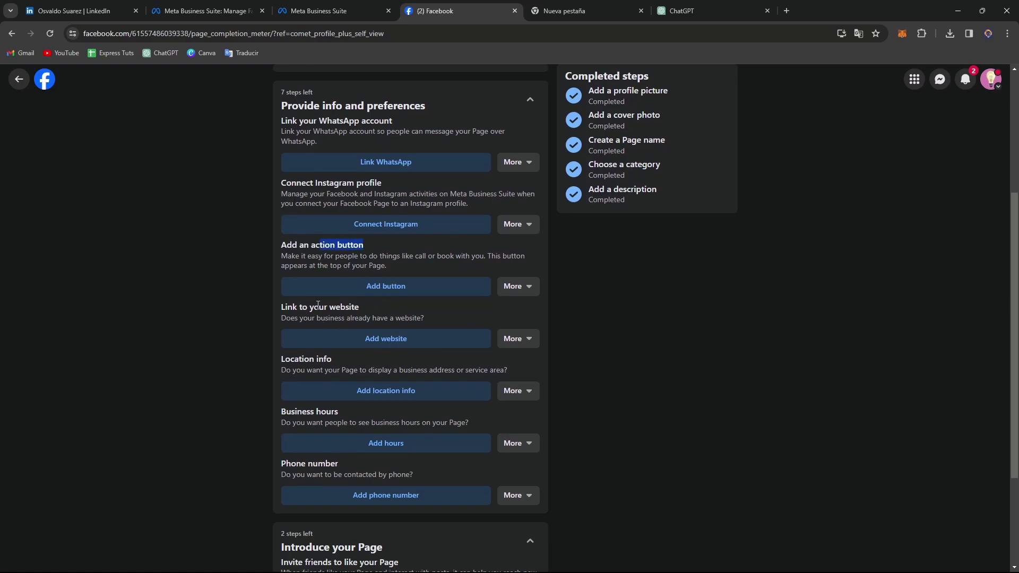
pyautogui.moveTo(319, 307); pyautogui.dragTo(361, 307)
pyautogui.moveTo(299, 359); pyautogui.dragTo(376, 371)
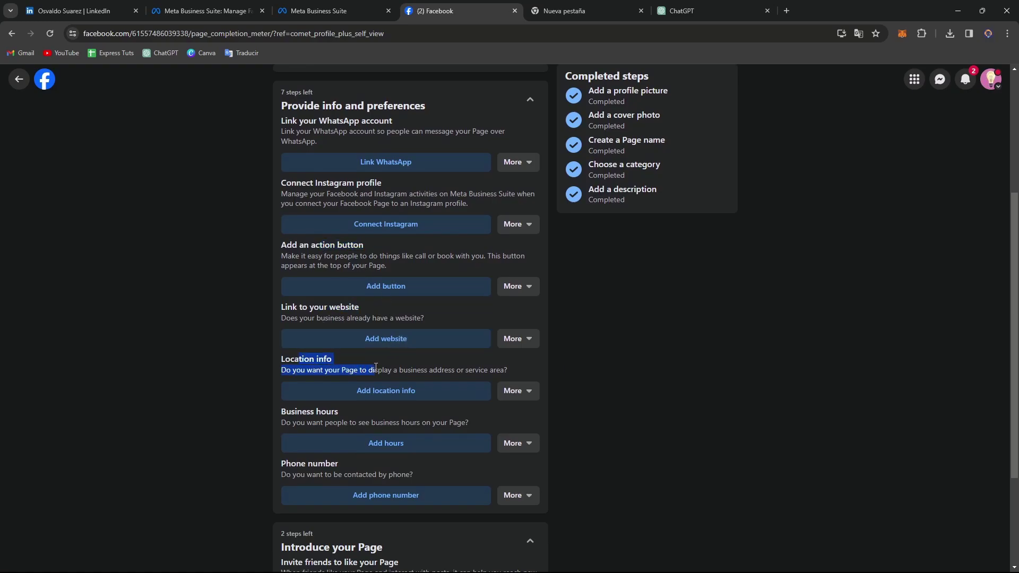
pyautogui.moveTo(317, 412); pyautogui.dragTo(458, 436)
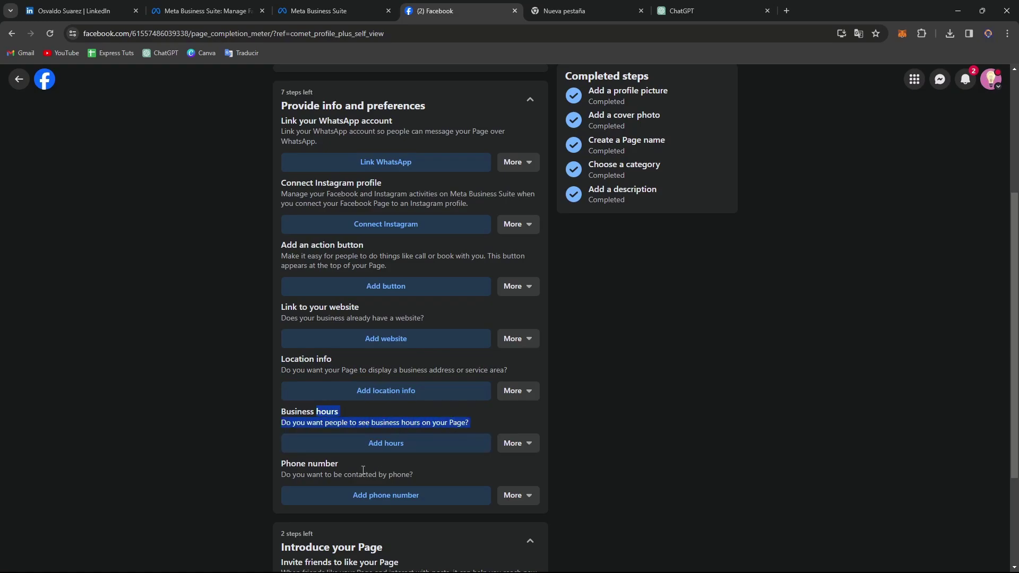
pyautogui.scroll(-3, 383, 471)
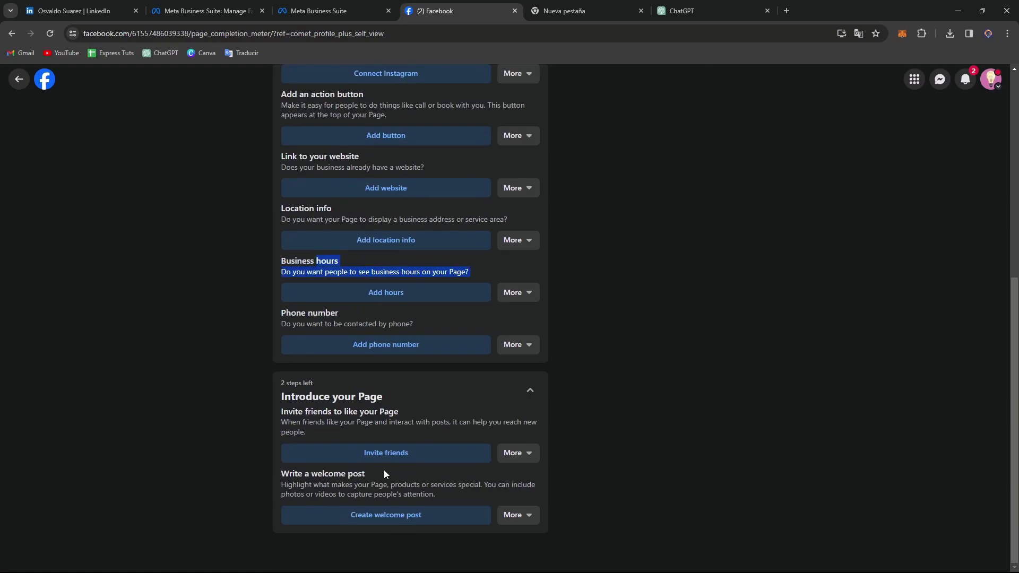
pyautogui.scroll(7, 387, 469)
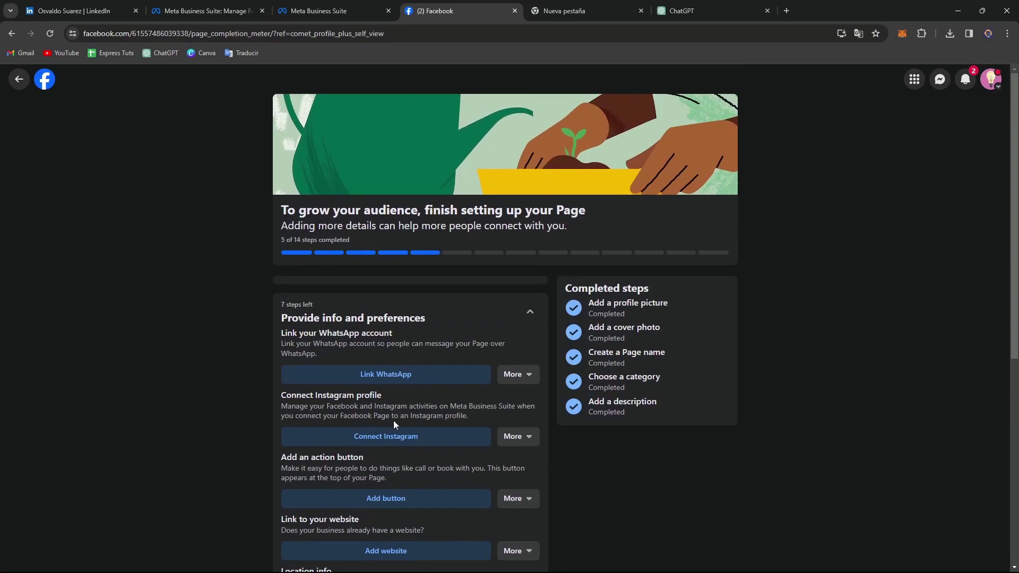
# Step: Draft 'Check out our latest video on Marketing!' on a red background, leaving it unpublished
pyautogui.click(17, 80)
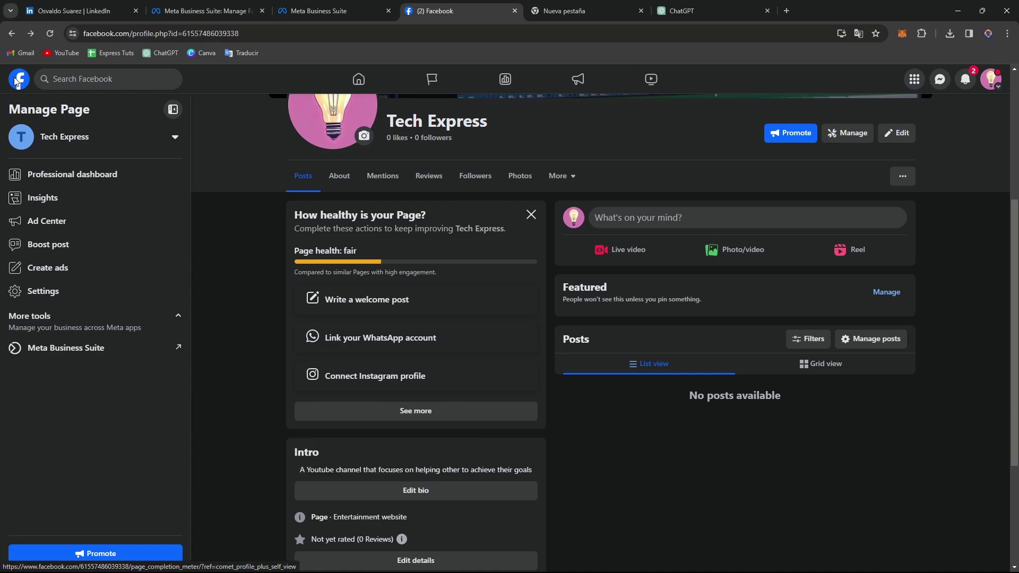
pyautogui.click(656, 221)
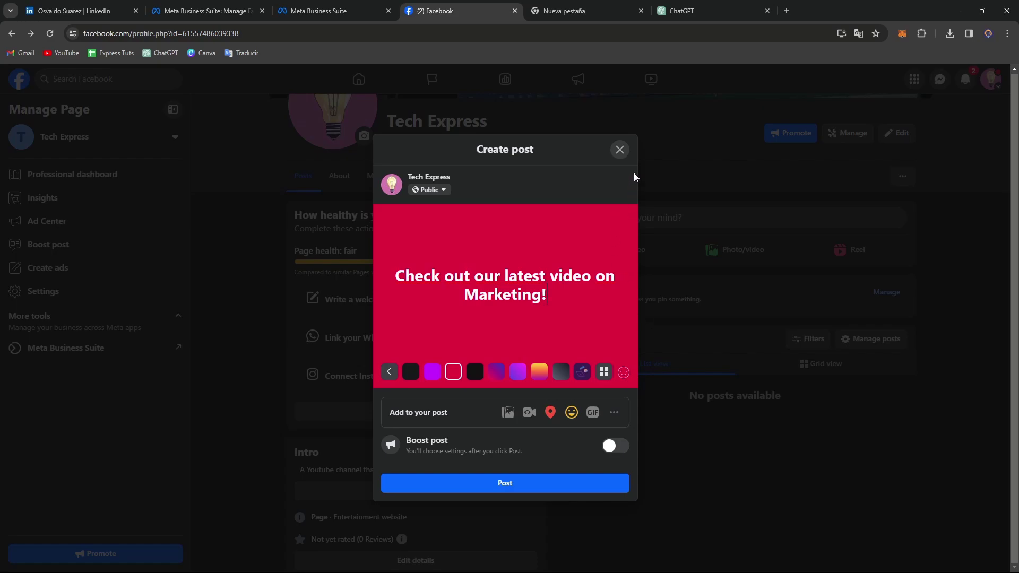
pyautogui.click(620, 150)
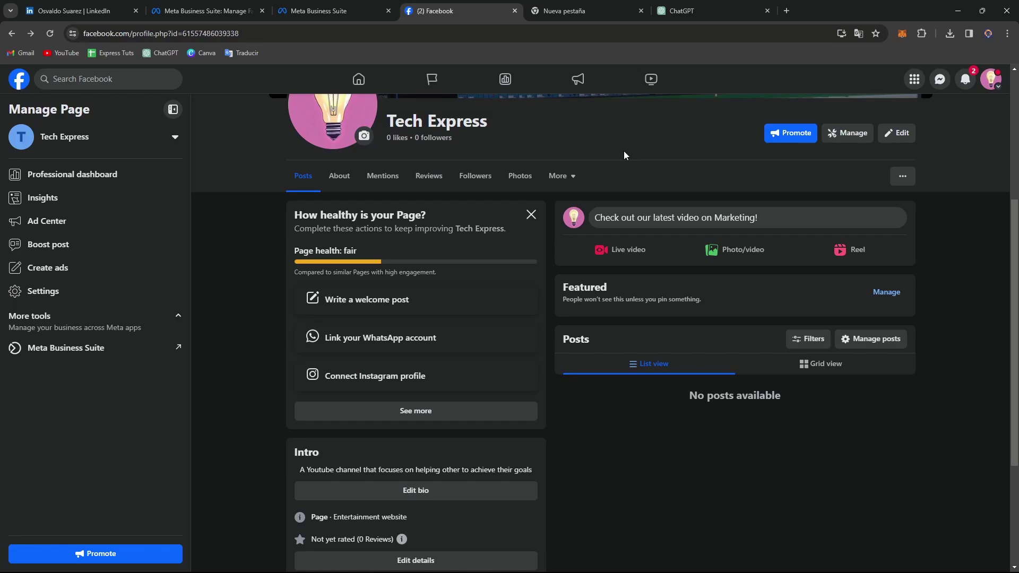
pyautogui.click(791, 133)
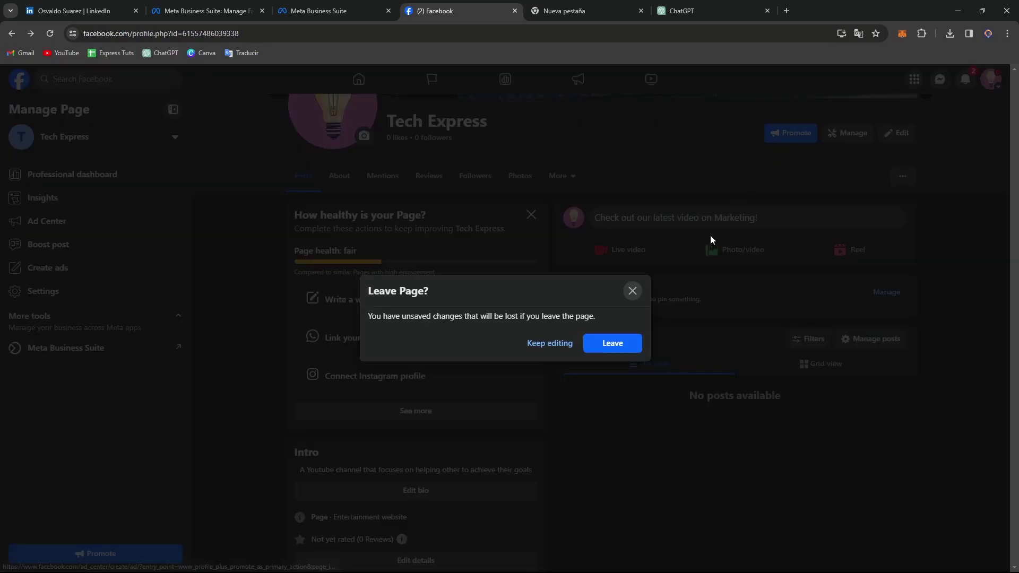
pyautogui.click(607, 344)
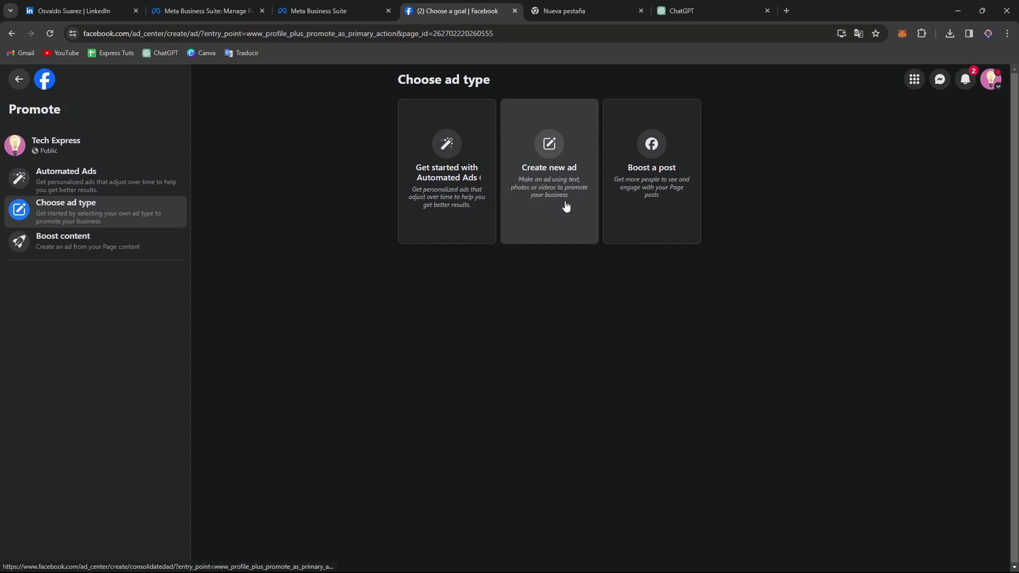
pyautogui.click(18, 79)
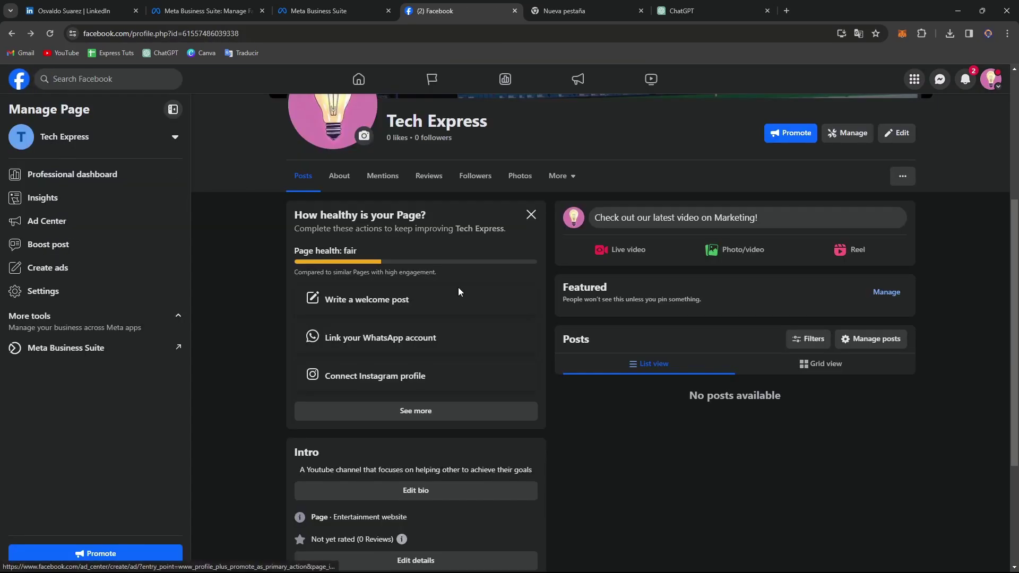
pyautogui.scroll(5, 458, 288)
pyautogui.scroll(-3, 540, 297)
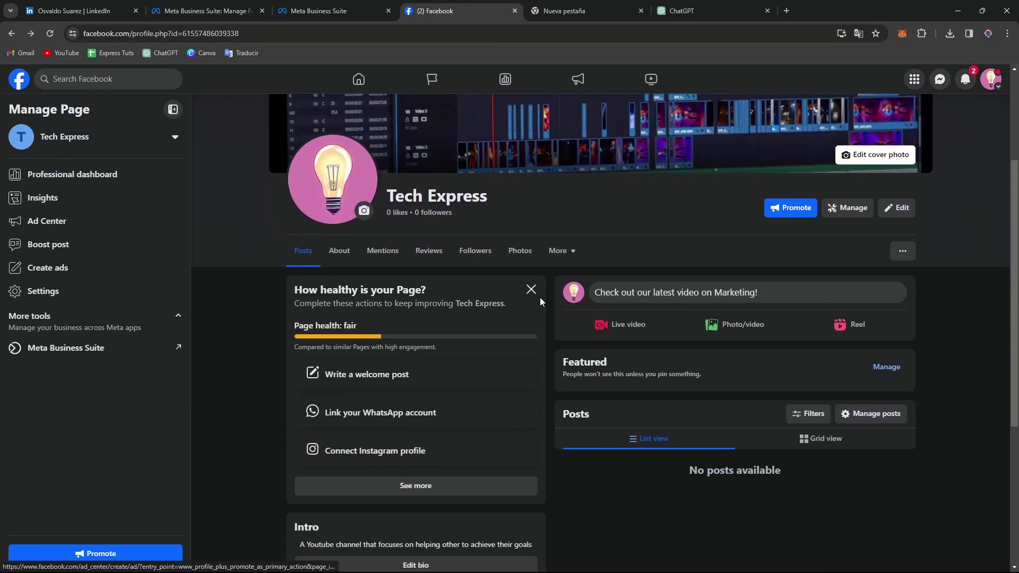
pyautogui.scroll(-1, 539, 297)
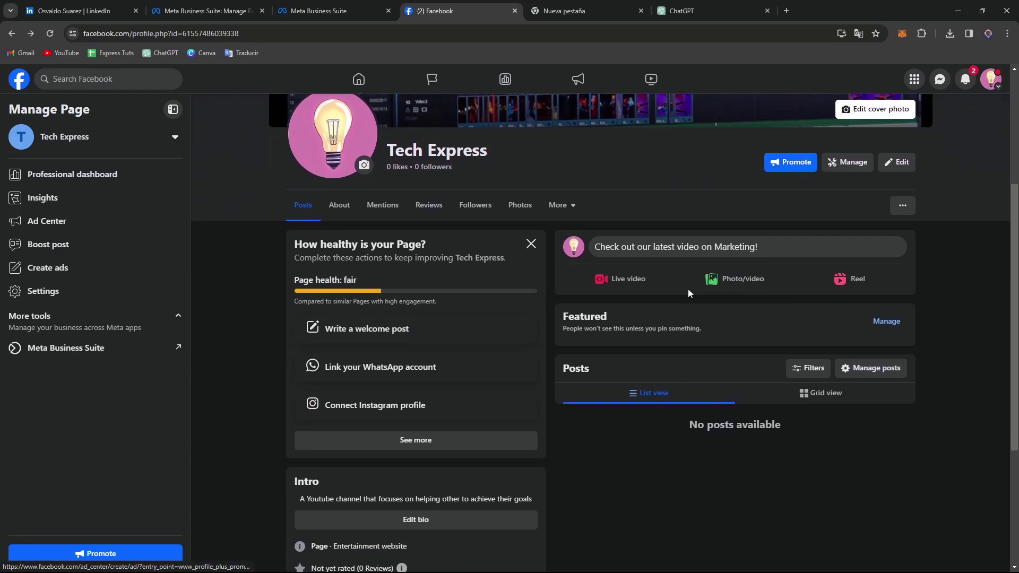